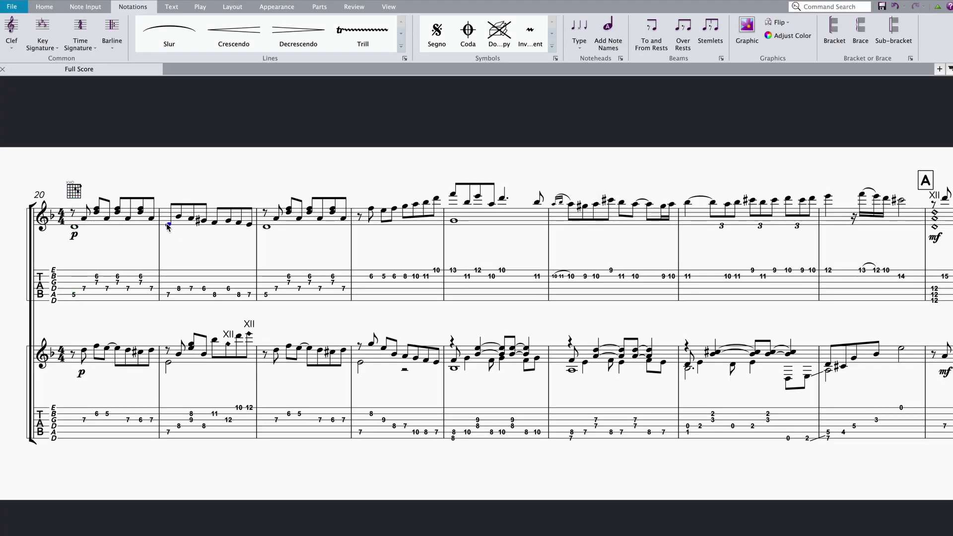
# Add a chord symbol at the start of bar 21 in the upper guitar staff, cycling the suggestions to Ehalfdim.
pyautogui.hotkey('ctrl', 'k')
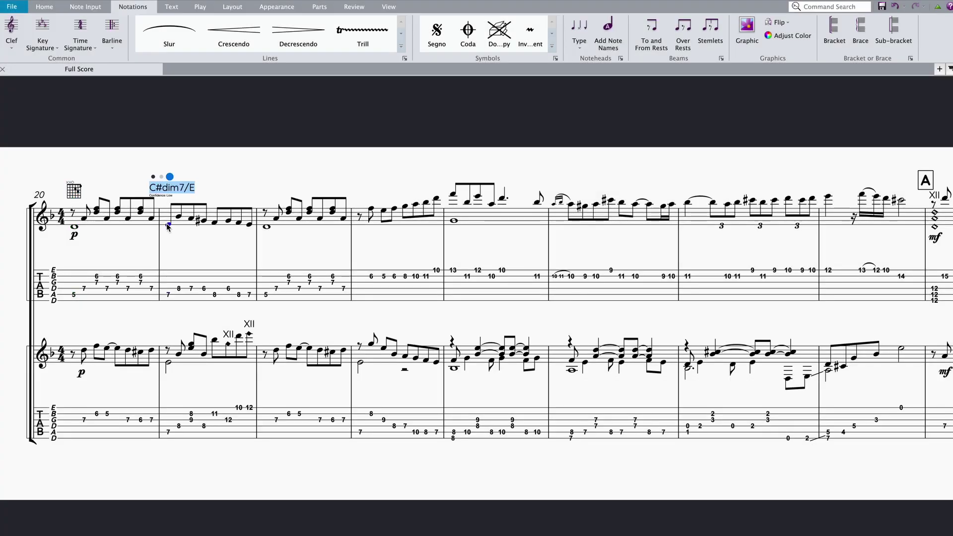
pyautogui.press('Down')
pyautogui.press('Down')
pyautogui.press('Down')
pyautogui.press('Down')
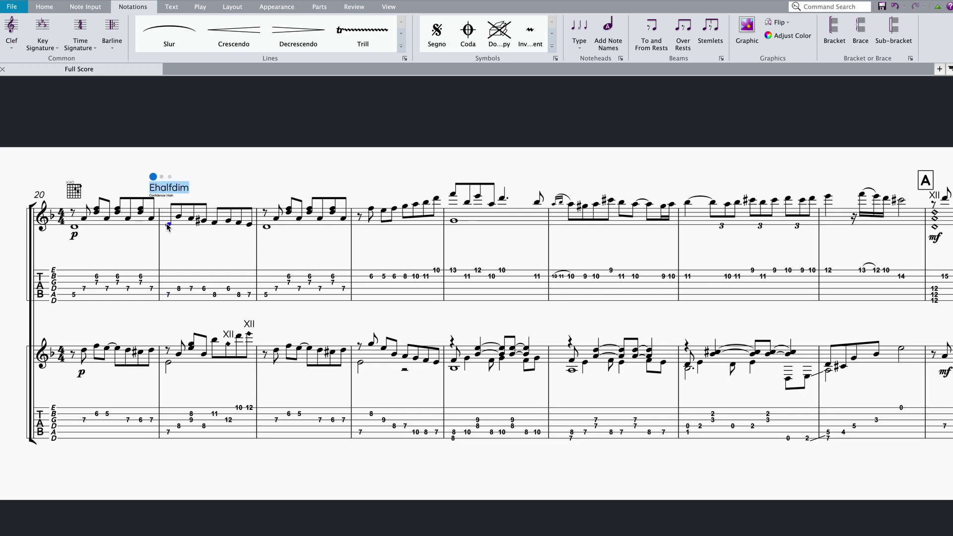
# Add the suggested chord symbol above the whole note in bar 22 of the upper guitar staff.
pyautogui.click(267, 227)
pyautogui.press('Escape')
pyautogui.hotkey('ctrl', 'k')
# Enter an A7 chord symbol above the opening rest of bar 23 in the upper guitar staff.
pyautogui.click(360, 217)
pyautogui.hotkey('ctrl', 'k')
pyautogui.write('A7')
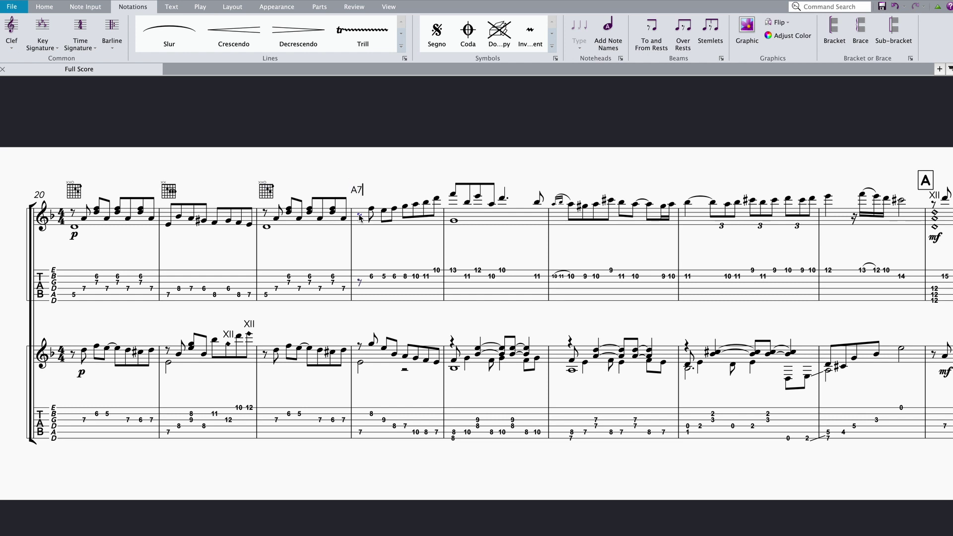
pyautogui.press('Return')
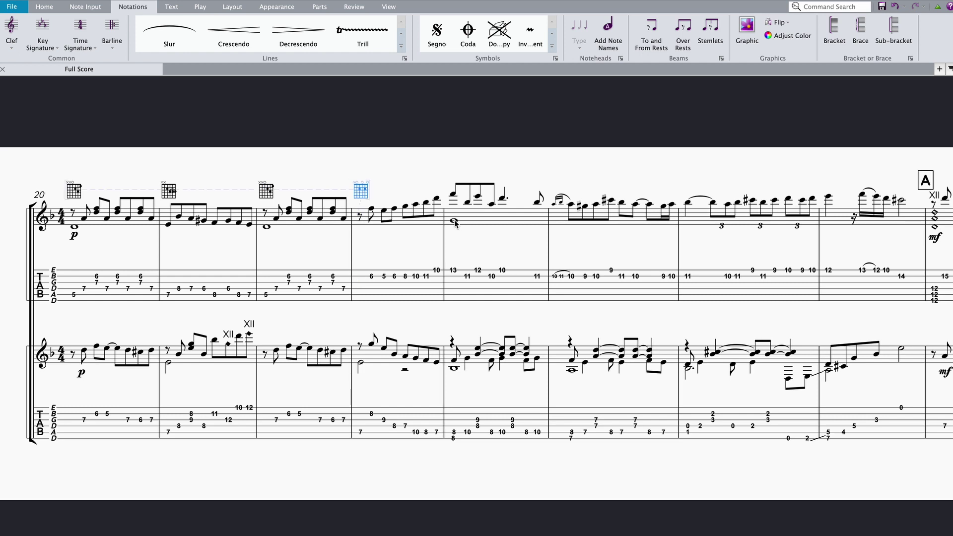
# Accept the suggested chord symbol for the whole note in bar 24 of the upper guitar staff.
pyautogui.click(452, 222)
pyautogui.hotkey('ctrl', 'k')
pyautogui.press('Return')
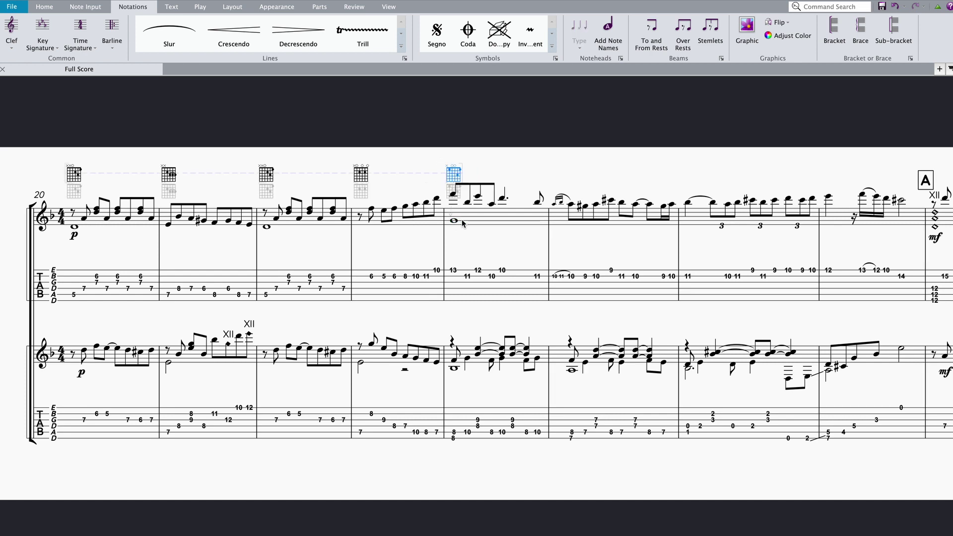
# Add the suggested Dm/A chord symbol above the first main note of bar 25, after the grace notes.
pyautogui.click(571, 205)
pyautogui.hotkey('ctrl', 'k')
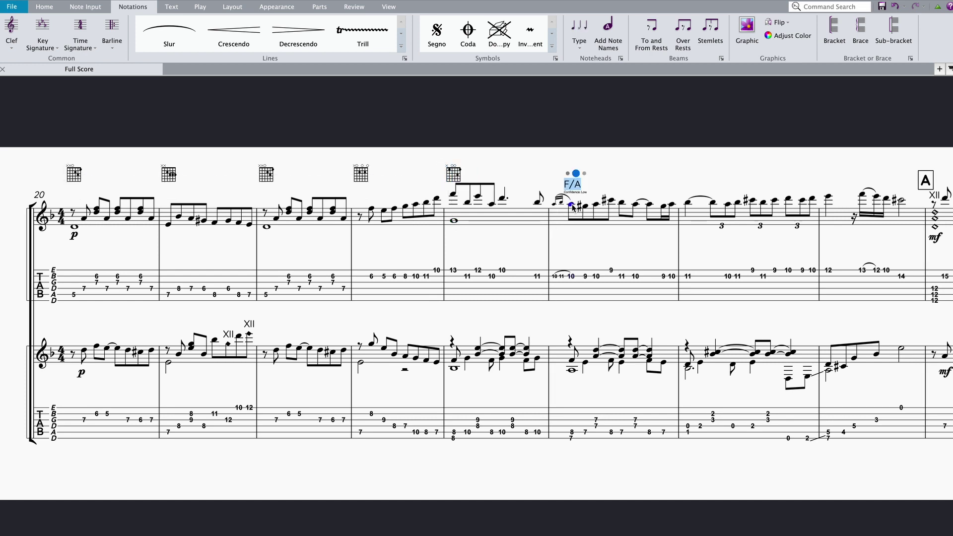
pyautogui.press('Down')
pyautogui.press('Down')
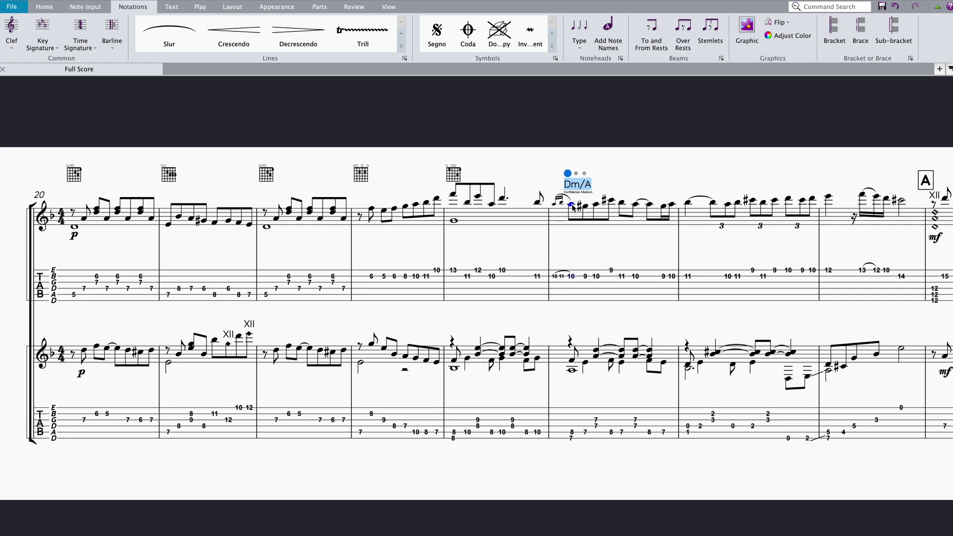
pyautogui.press('Return')
# Add the suggested Bb chord symbol above the first note of bar 26 in the upper guitar staff.
pyautogui.click(686, 202)
pyautogui.hotkey('ctrl', 'k')
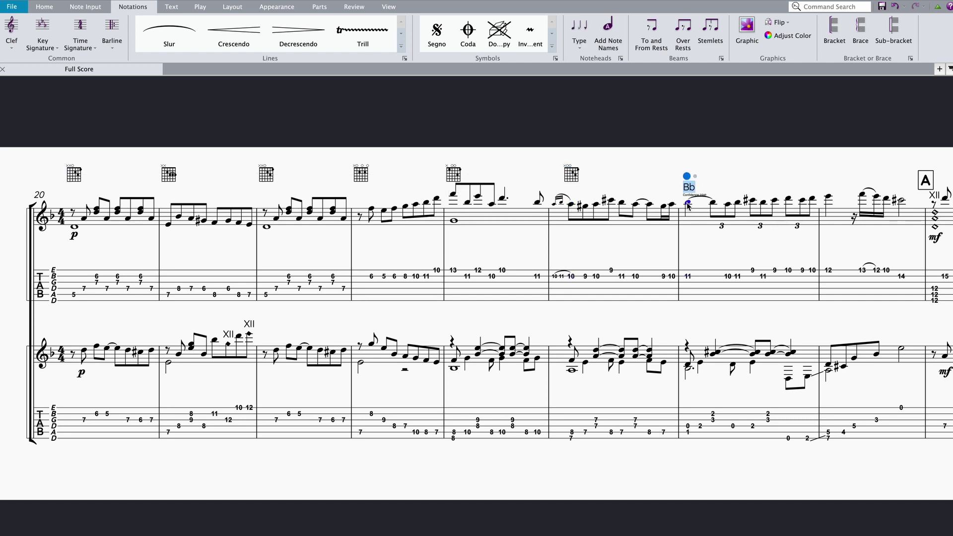
pyautogui.press('Return')
pyautogui.press('Escape')
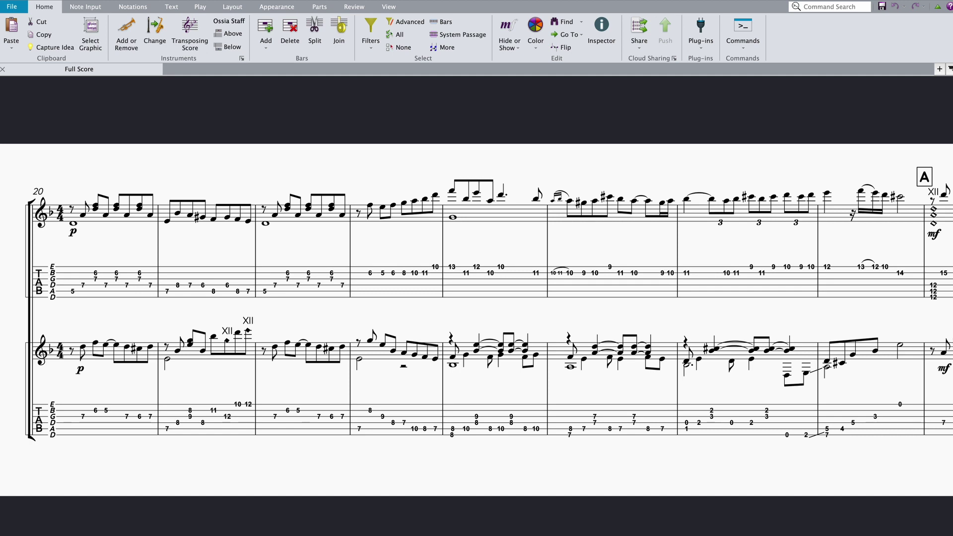
pyautogui.click(73, 225)
pyautogui.press('super+k')
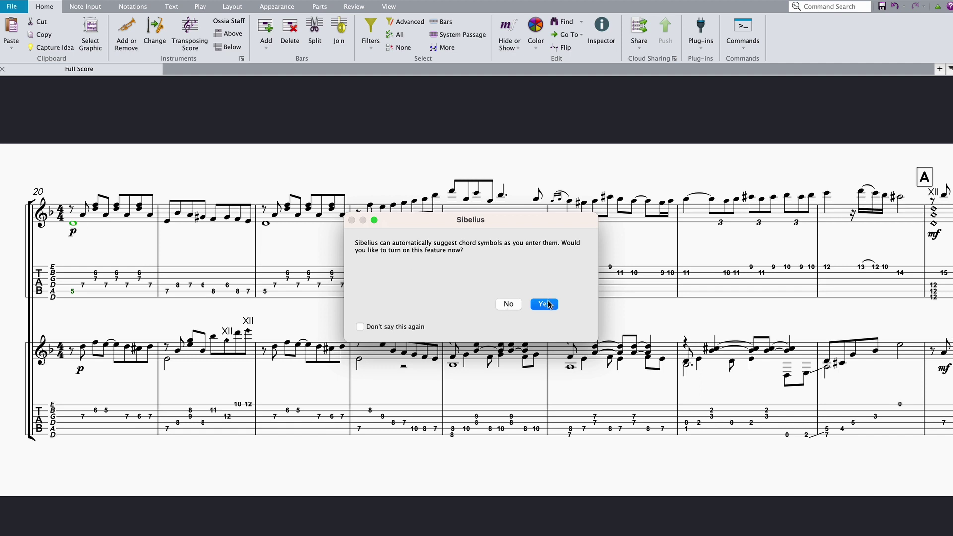
pyautogui.click(509, 304)
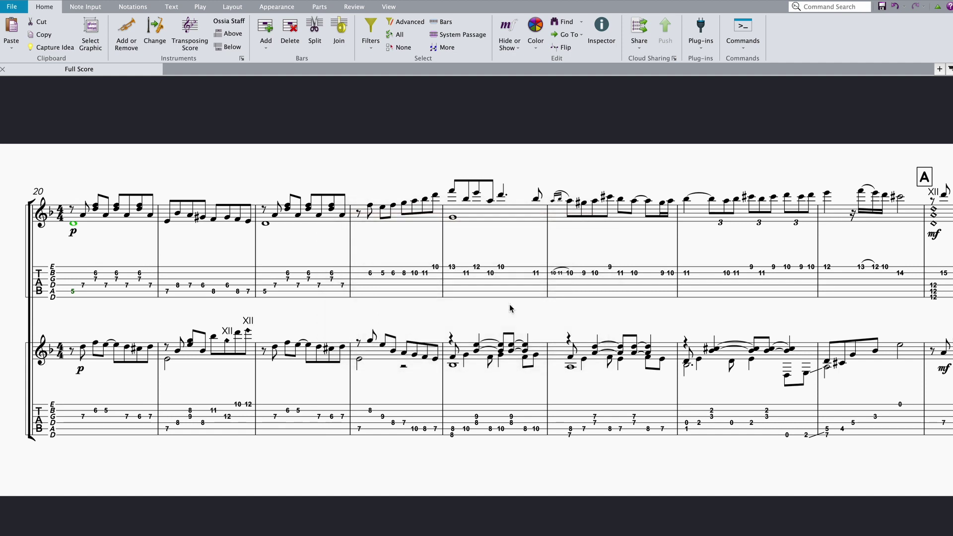
pyautogui.press('Escape')
# Enable Chord symbol suggestions under Auto-Completion in the Other preferences.
pyautogui.press('super+comma')
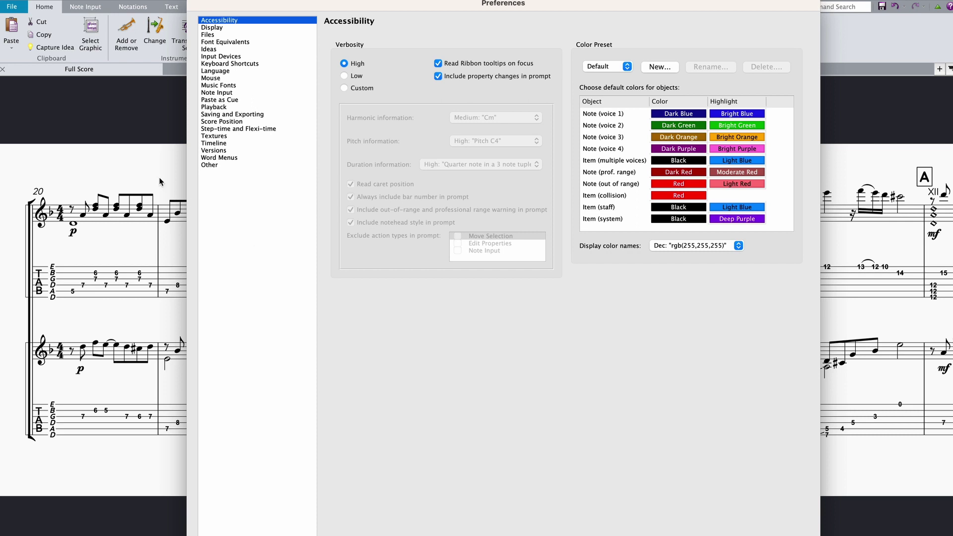
pyautogui.click(211, 167)
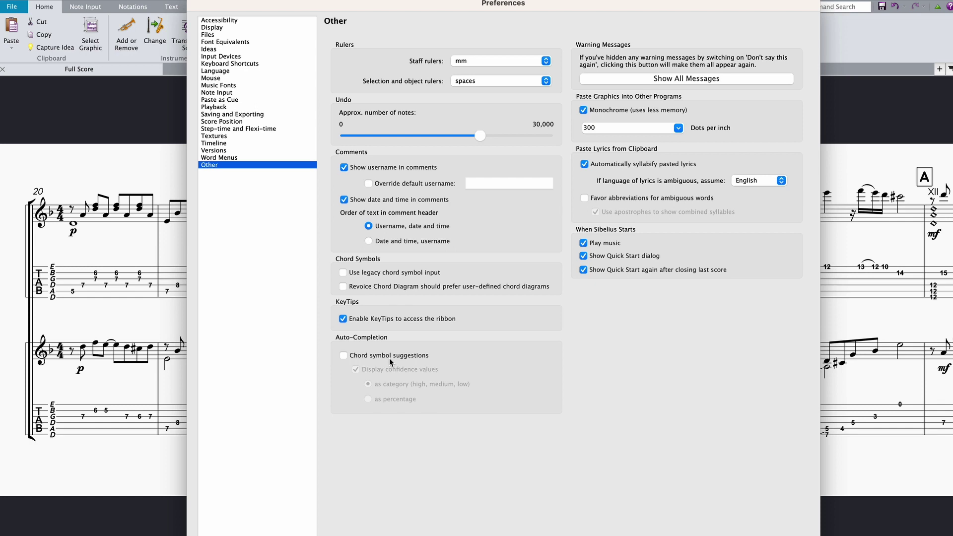
pyautogui.click(343, 355)
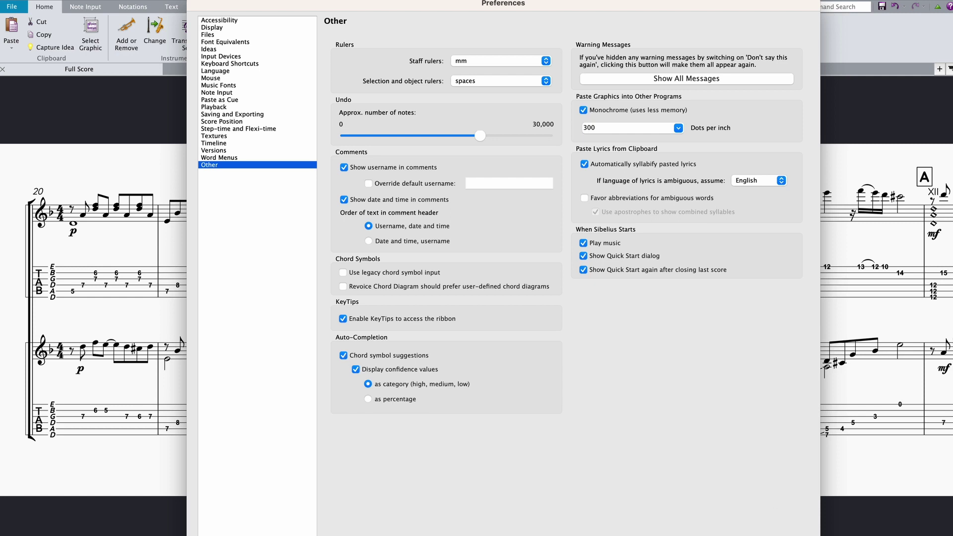
pyautogui.press('Escape')
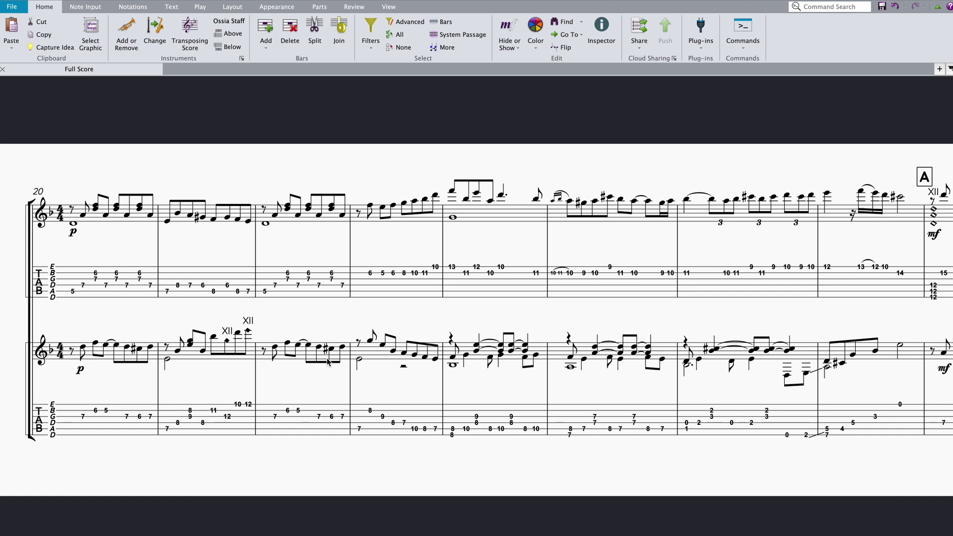
# Add the suggested Dm chord symbol above the whole note in bar 20 and advance to the next bar.
pyautogui.click(73, 226)
pyautogui.hotkey('ctrl', 'k')
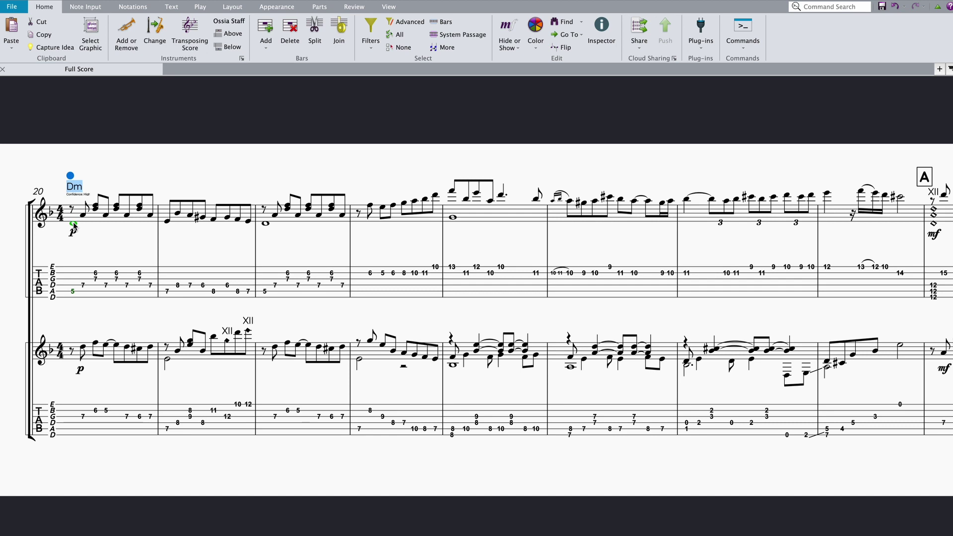
pyautogui.press('Tab')
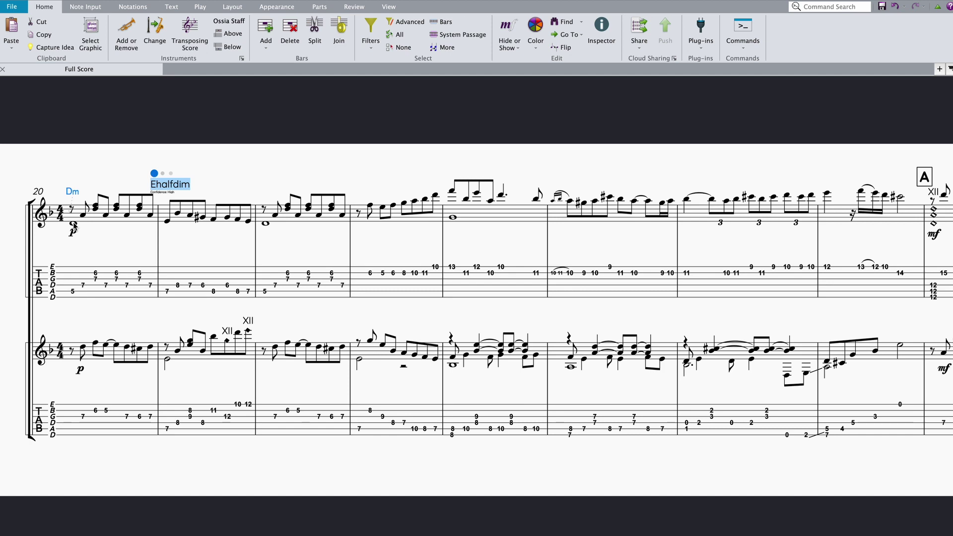
# Cycle through the suggestions for bar 21, accept Ehalfdim and advance to bar 22.
pyautogui.press('Down')
pyautogui.press('Down')
pyautogui.press('Down')
pyautogui.press('Down')
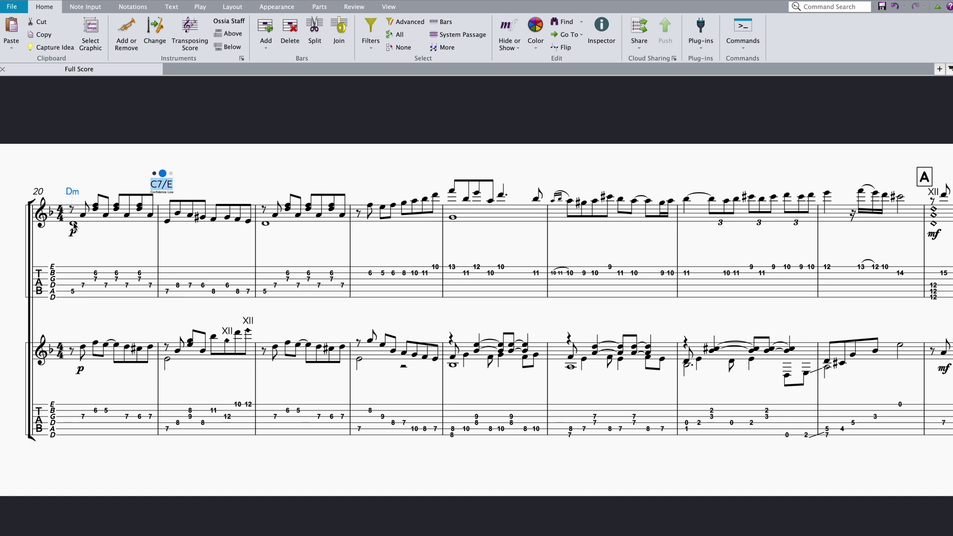
pyautogui.press('Down')
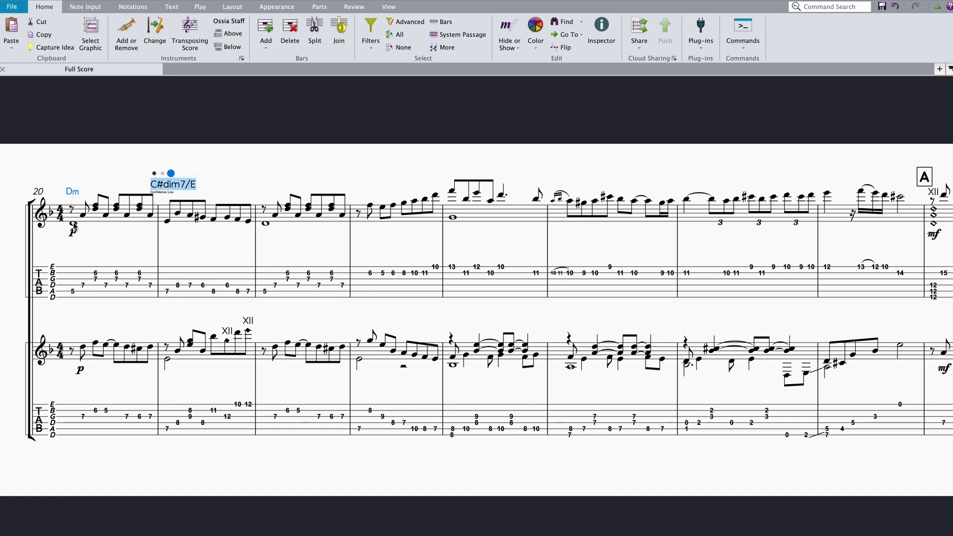
pyautogui.press('Down')
pyautogui.press('space')
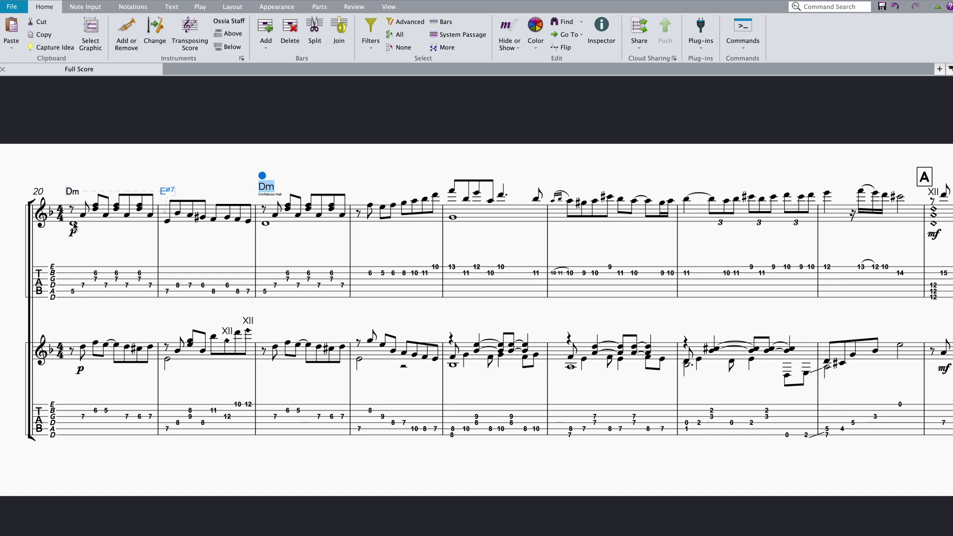
# Extend bar 22's suggested chord to Dmadd9, discard the extra Dm suggestion near the bar's end and advance to bar 23.
pyautogui.press('Right')
pyautogui.write('add9')
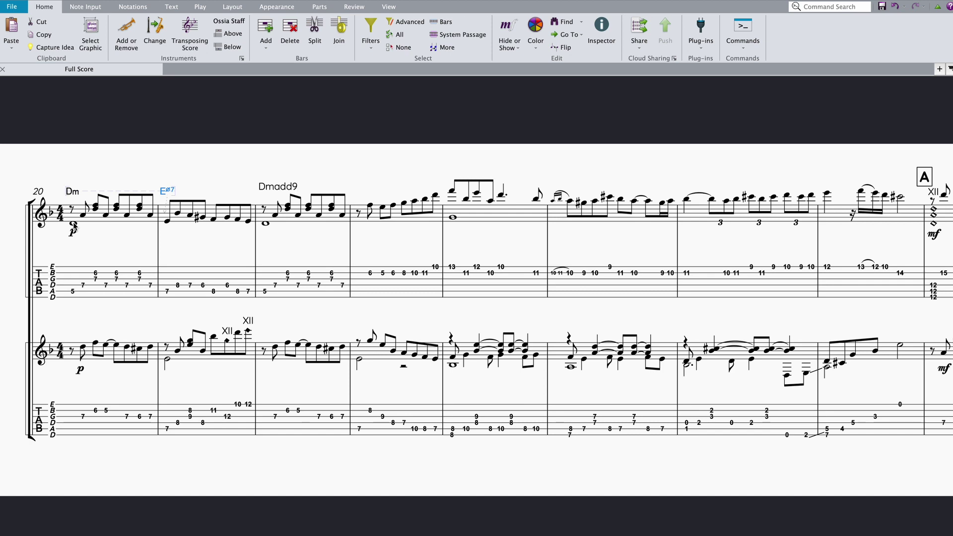
pyautogui.press('space')
pyautogui.press('space')
pyautogui.press('space')
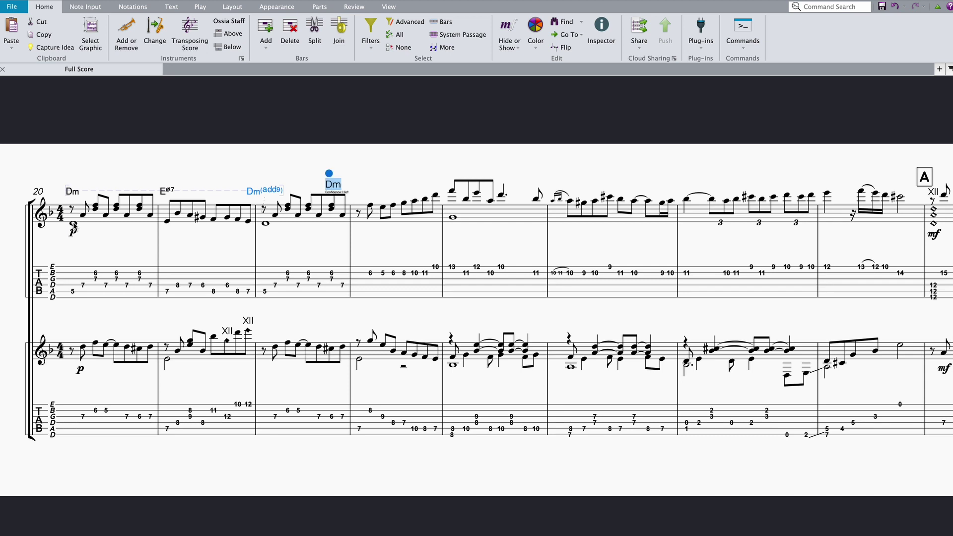
pyautogui.press('BackSpace')
pyautogui.press('Tab')
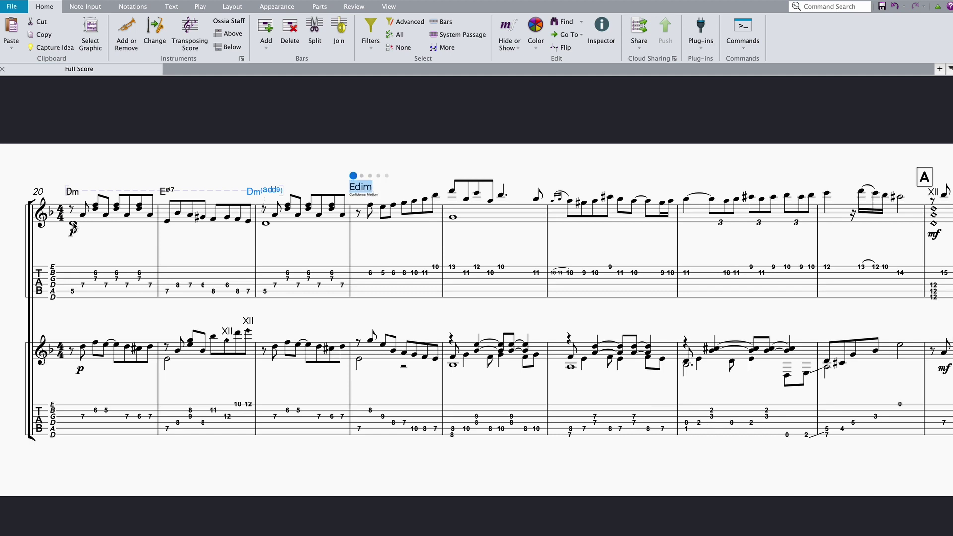
# Cycle through the chord suggestions for bar 23, replace them with A7 and finish chord entry.
pyautogui.press('Down')
pyautogui.press('Down')
pyautogui.press('Down')
pyautogui.press('Down')
pyautogui.press('Down')
pyautogui.write('A7')
pyautogui.press('Escape')
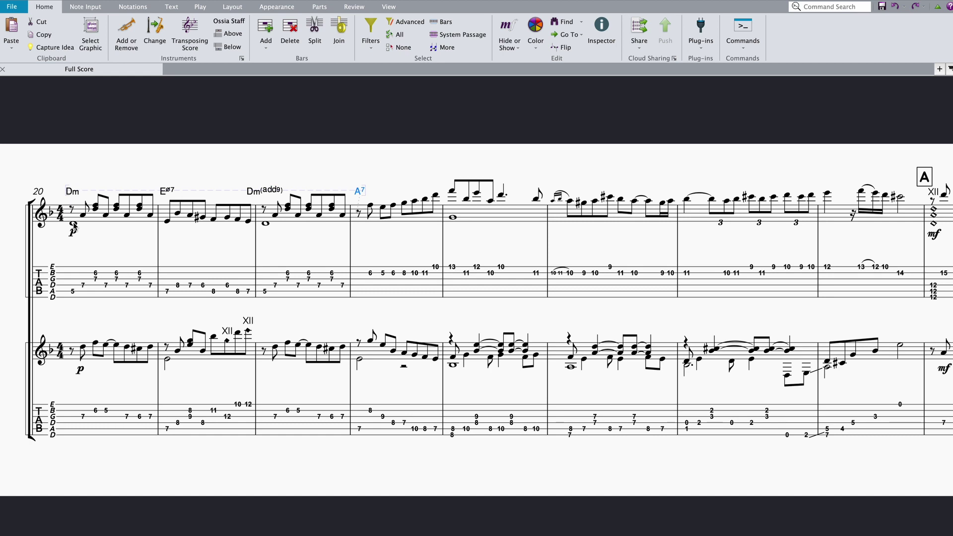
# Review the category and percentage options for displaying chord suggestion confidence values in the preferences.
pyautogui.press('super+comma')
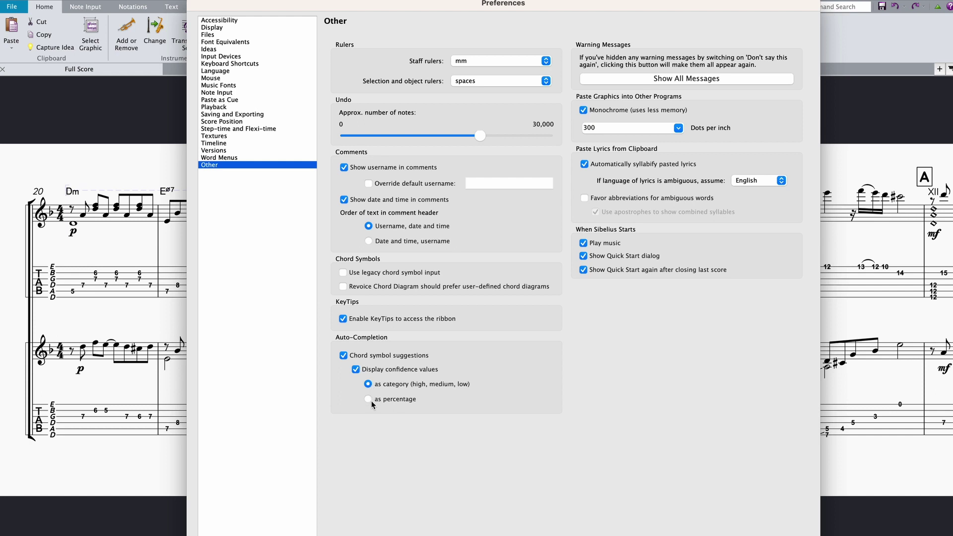
pyautogui.press('Escape')
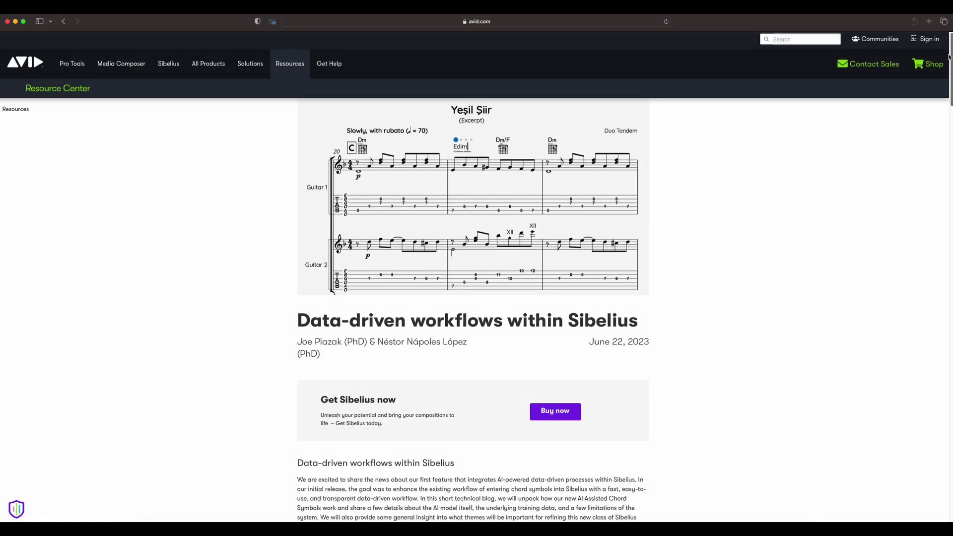
# Switch to the browser and read the avid.com article "Data-driven workflows within Sibelius".
pyautogui.scroll(-3, 948, 62)
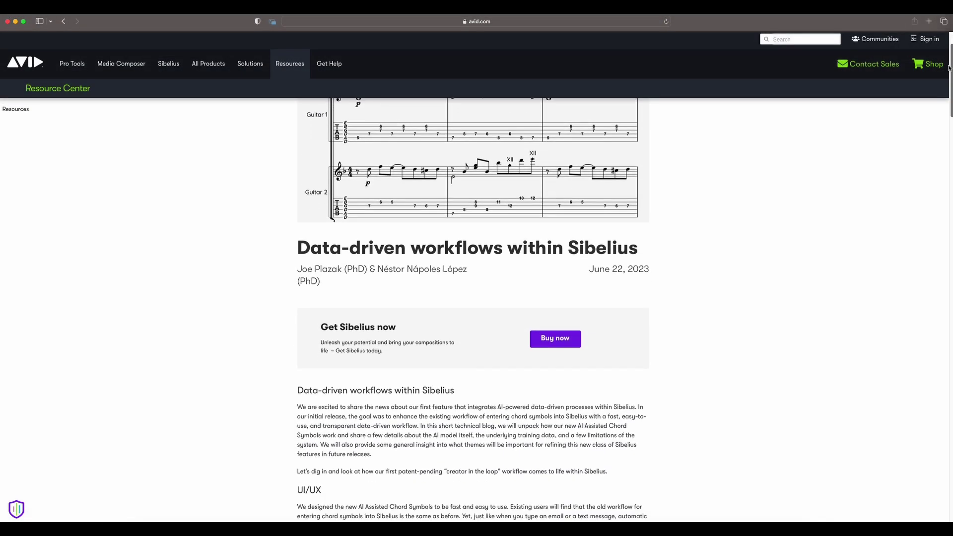